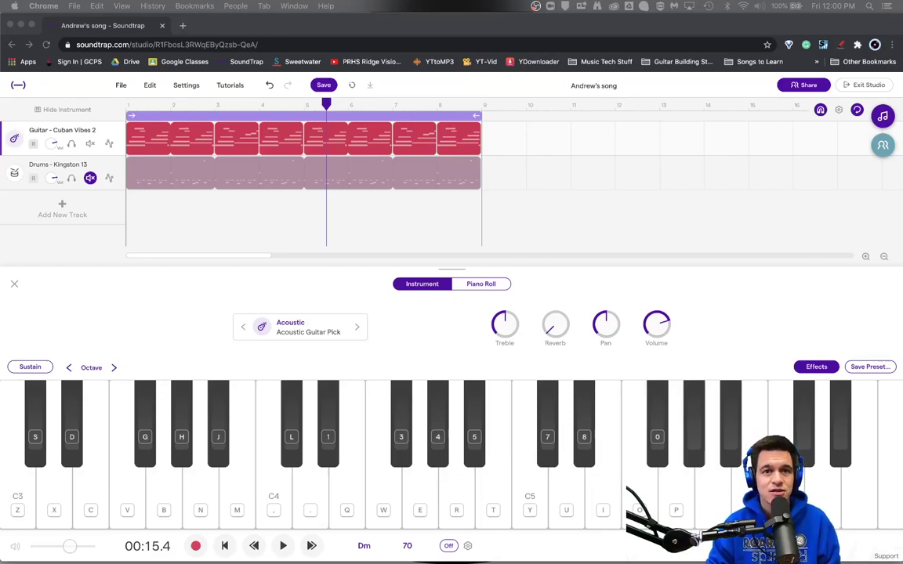
- Play the song's opening from the start, then stop playback
left_click(128, 104)
key("space")
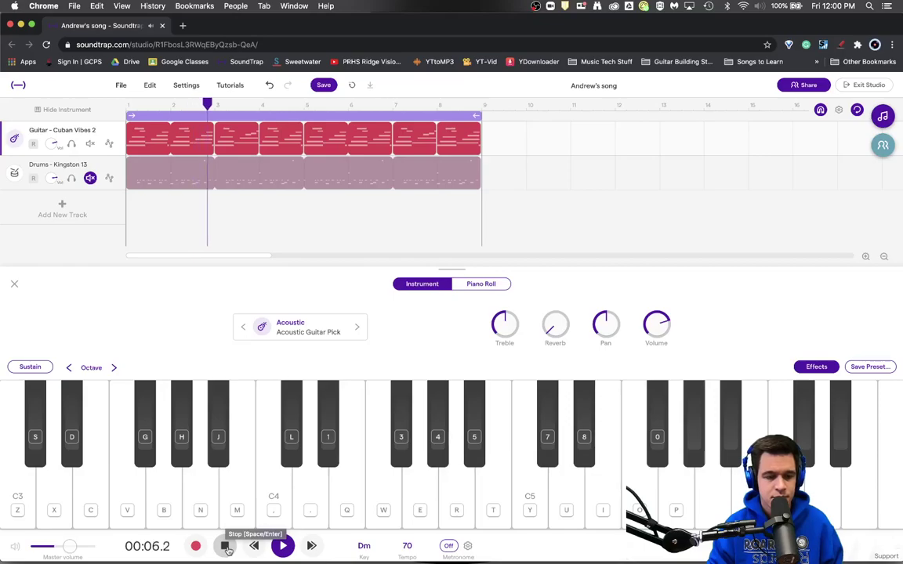
left_click(226, 547)
- Bring up the guitar track's effects chain, showing Basic Amp and Parametric EQ
left_click(821, 367)
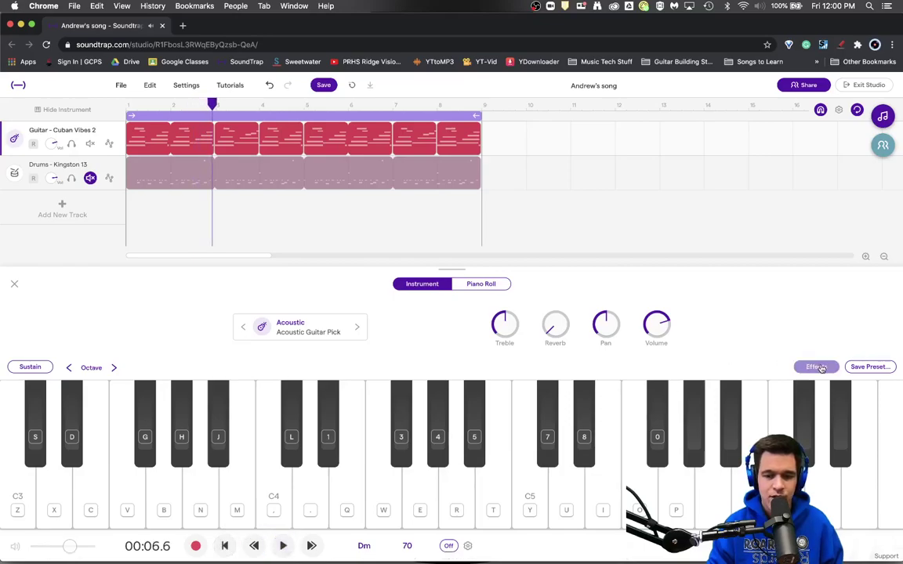
left_click(14, 138)
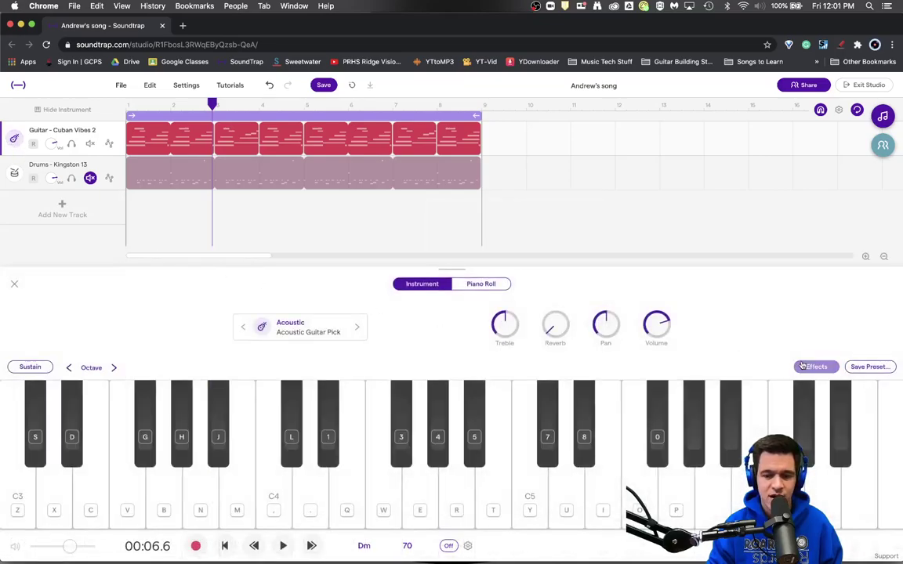
left_click(812, 367)
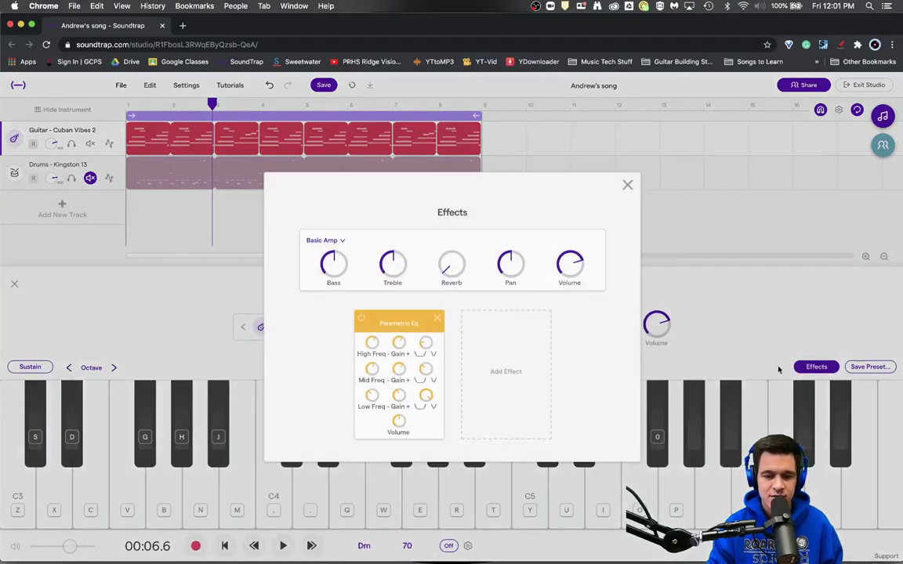
- Add a Delay from the Add Effect gallery to the guitar's effects chain
left_click(506, 364)
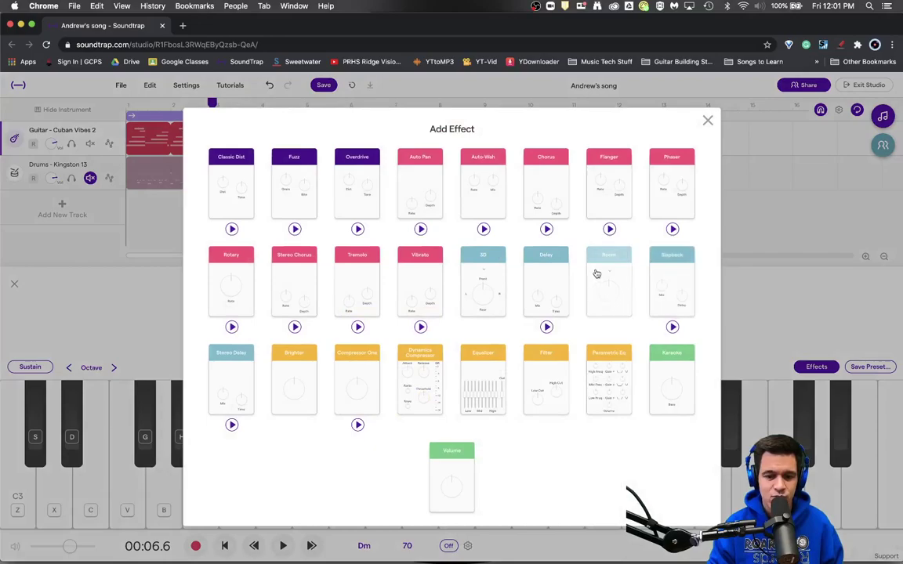
left_click(547, 281)
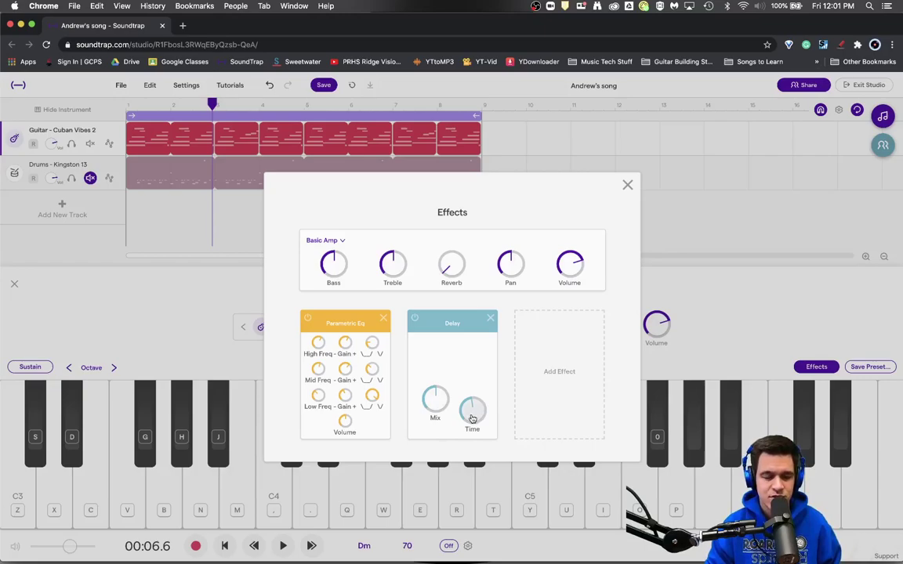
key("space")
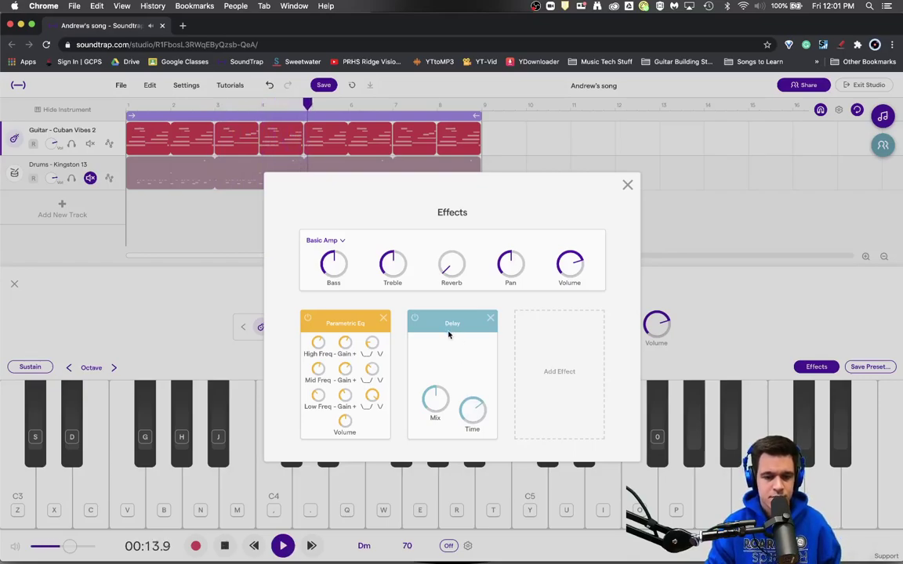
key("space")
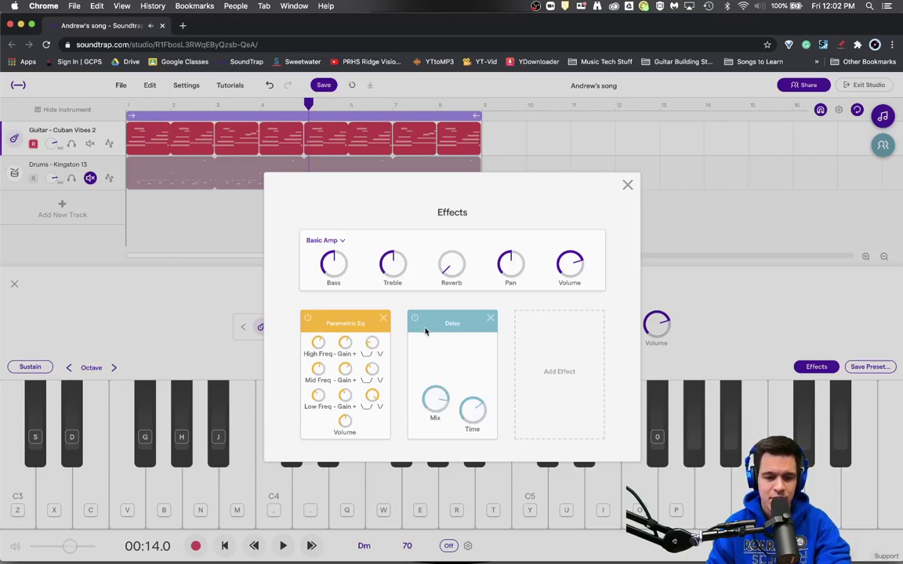
key("z")
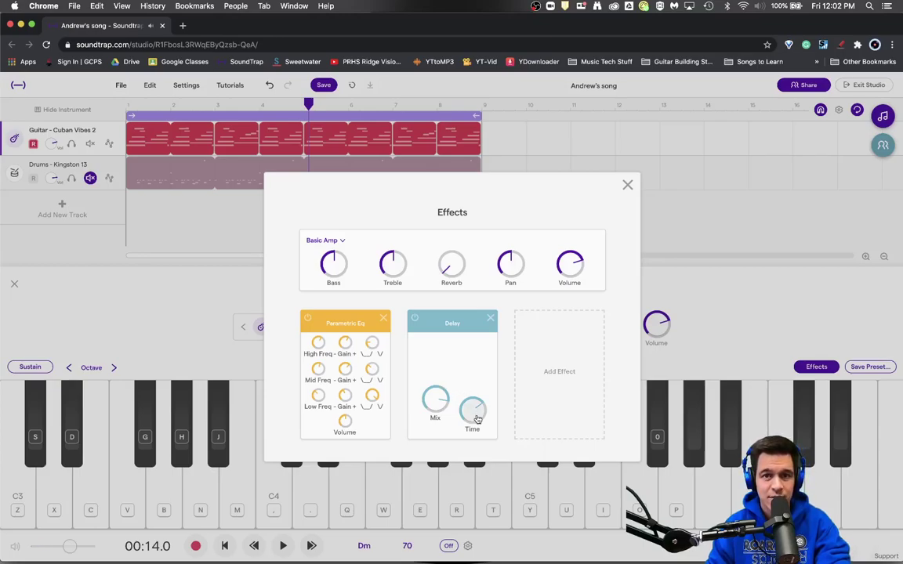
- Turn the guitar Delay's Mix and Time down low and play the song
left_click(421, 510)
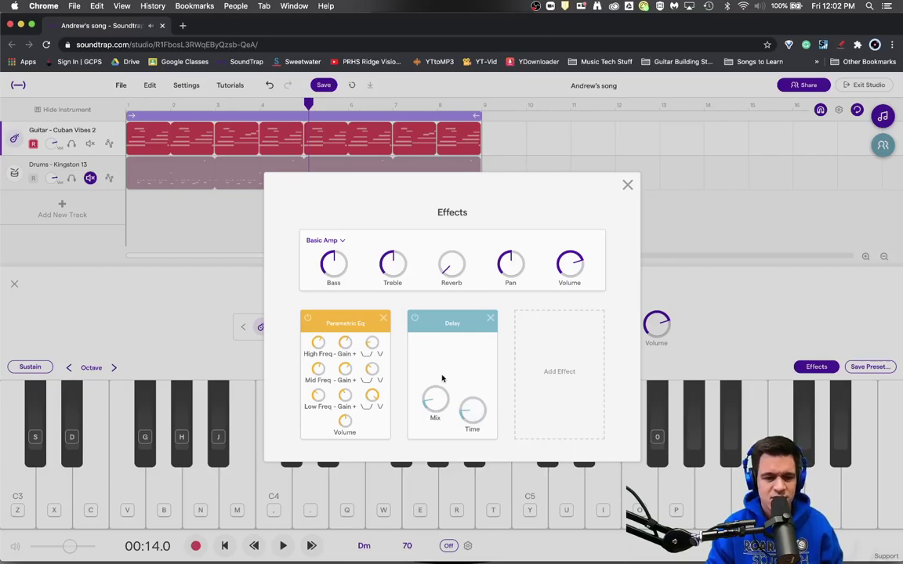
key("space")
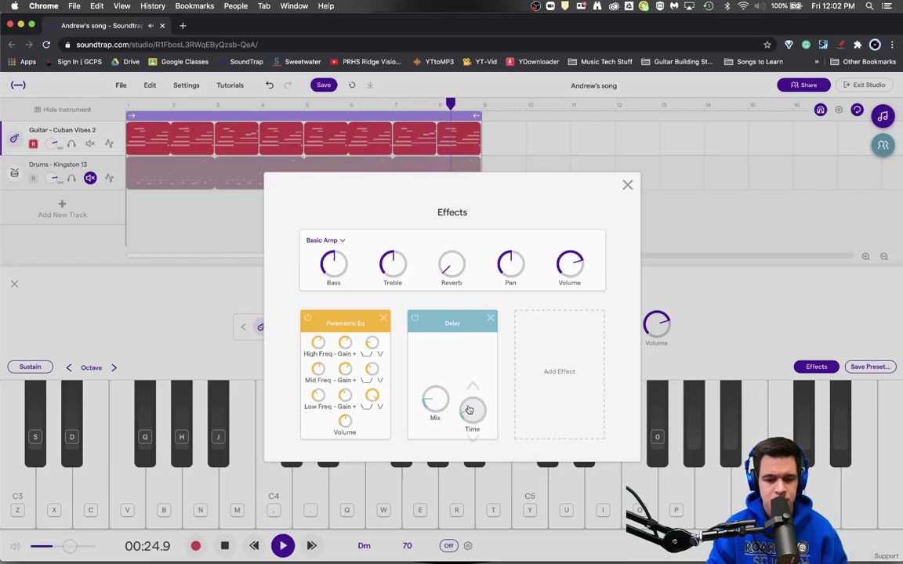
- Raise the guitar Delay's Time and Mix for a longer, stronger echo, then stop playback
left_click_drag(474, 413, 467, 378)
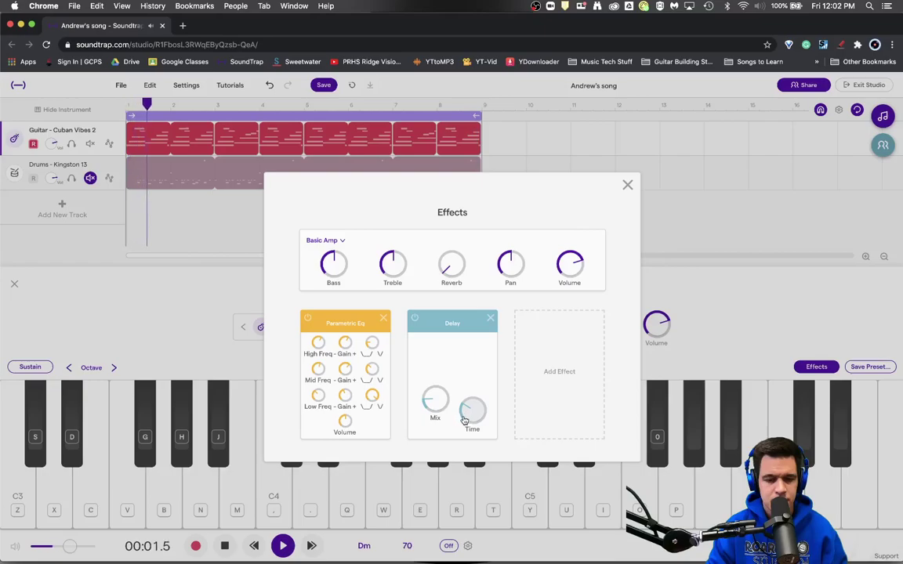
left_click_drag(431, 404, 419, 350)
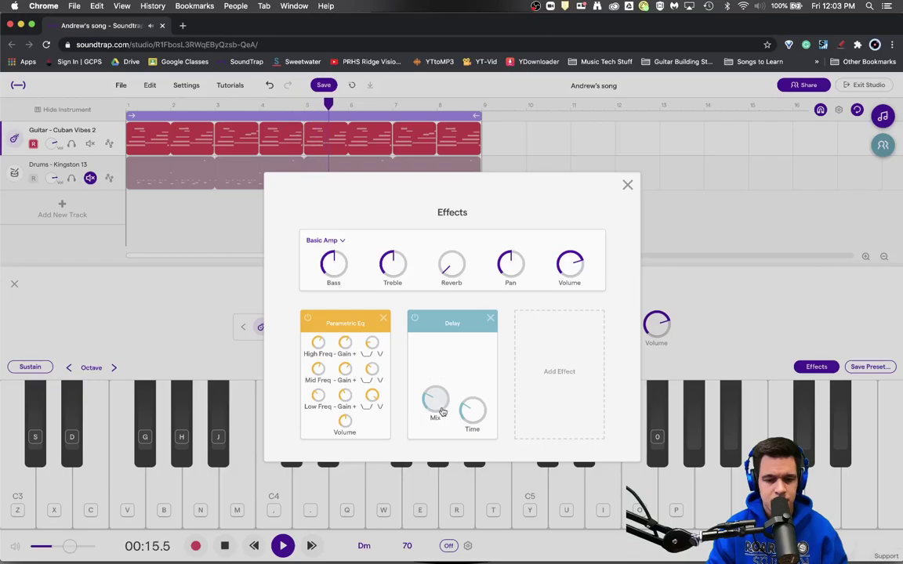
left_click_drag(470, 406, 461, 337)
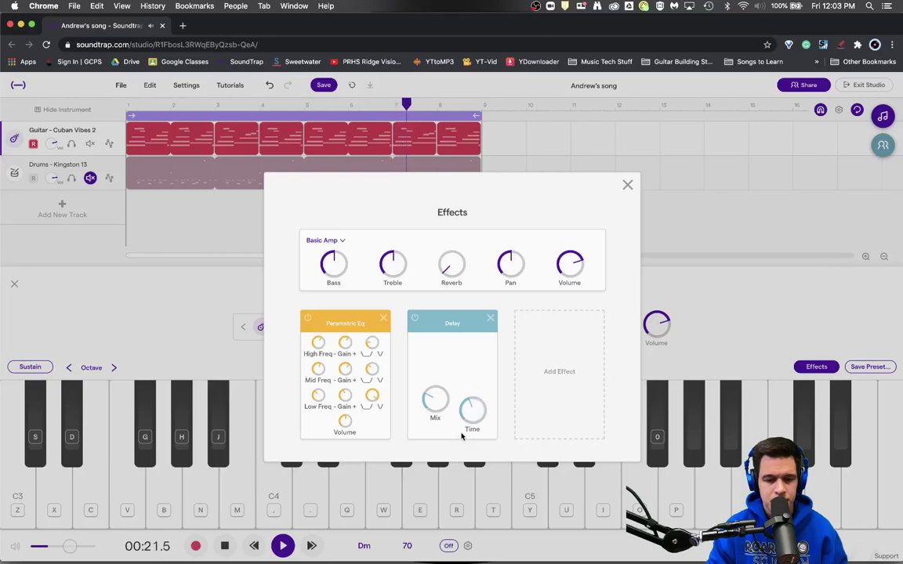
key("space")
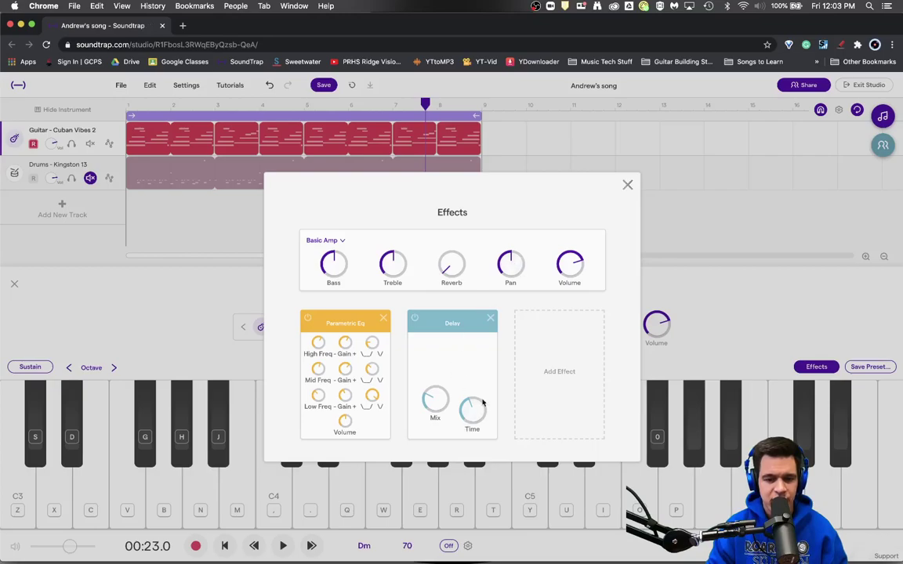
- Close the guitar effects and add a Delay to the Drums track's effects chain
left_click(627, 186)
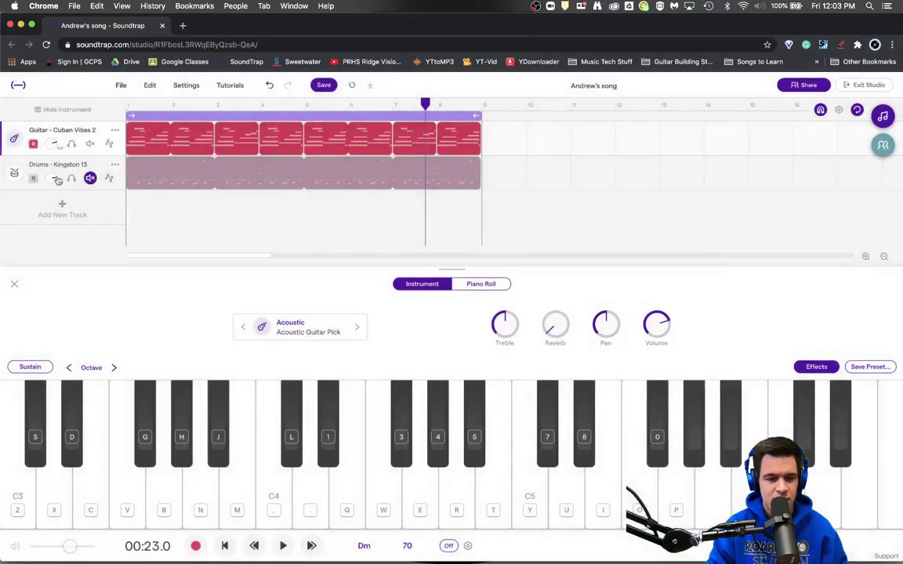
left_click(89, 179)
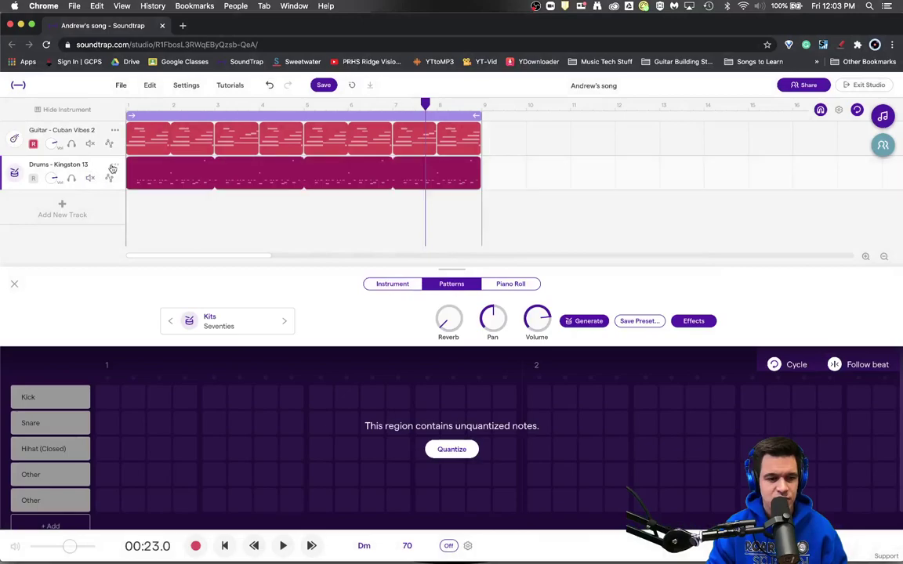
left_click(15, 174)
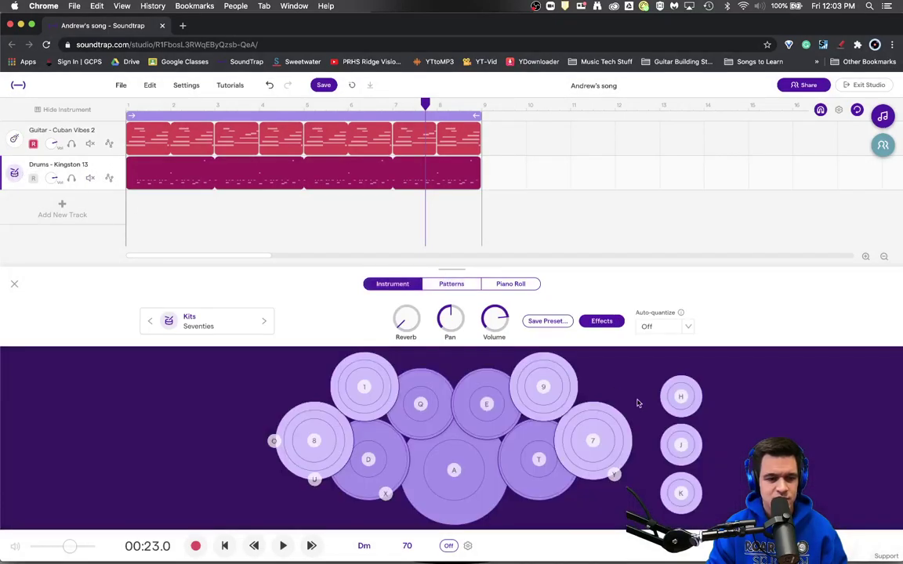
left_click(598, 320)
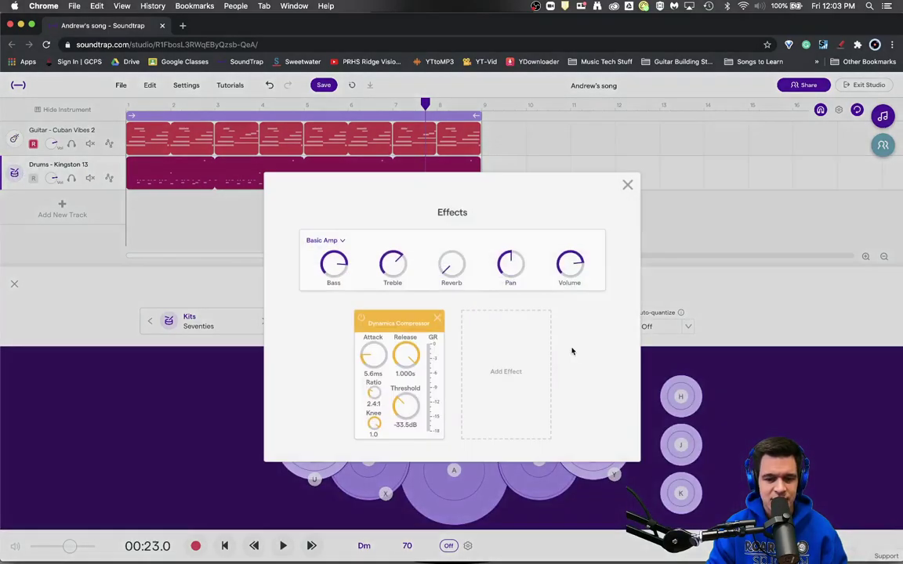
left_click(519, 337)
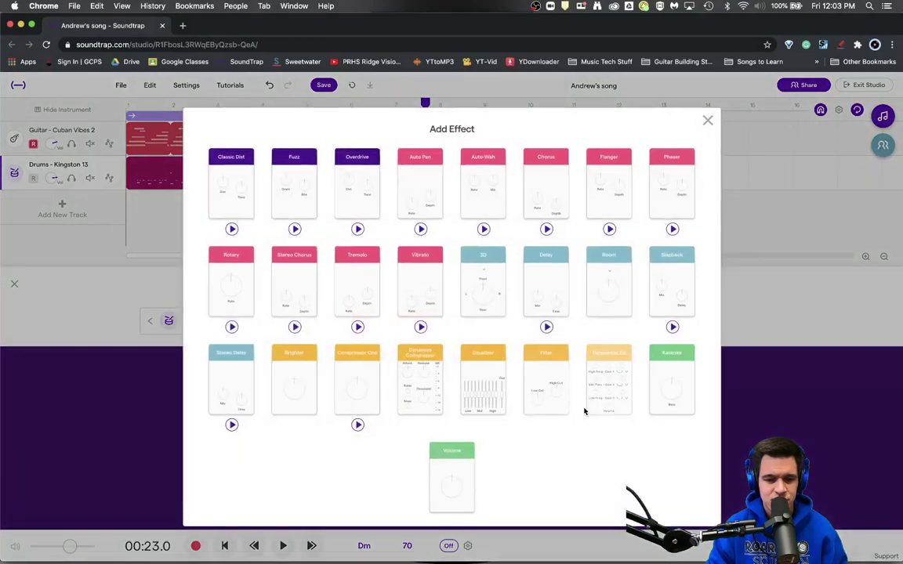
left_click(559, 277)
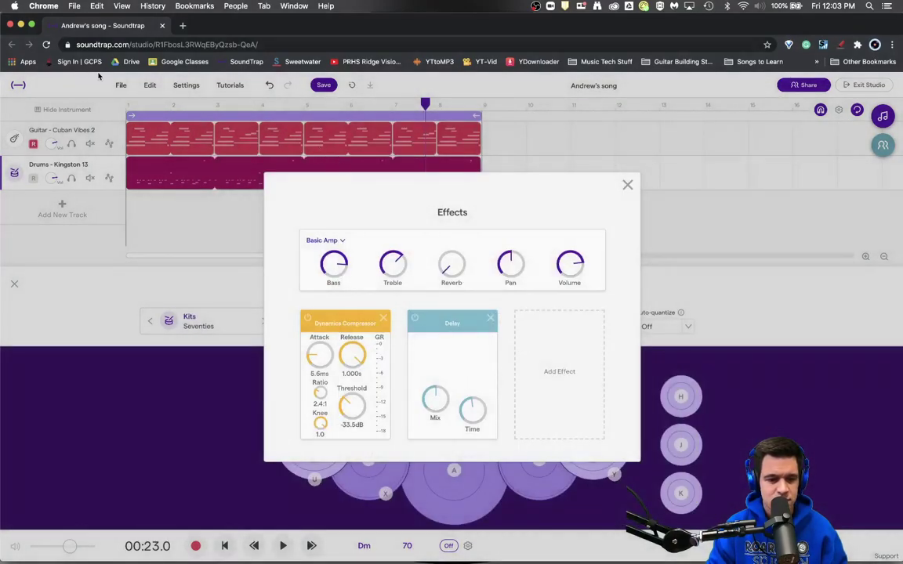
- Start playing the song with the drum effects chain showing
left_click(126, 109)
key("space")
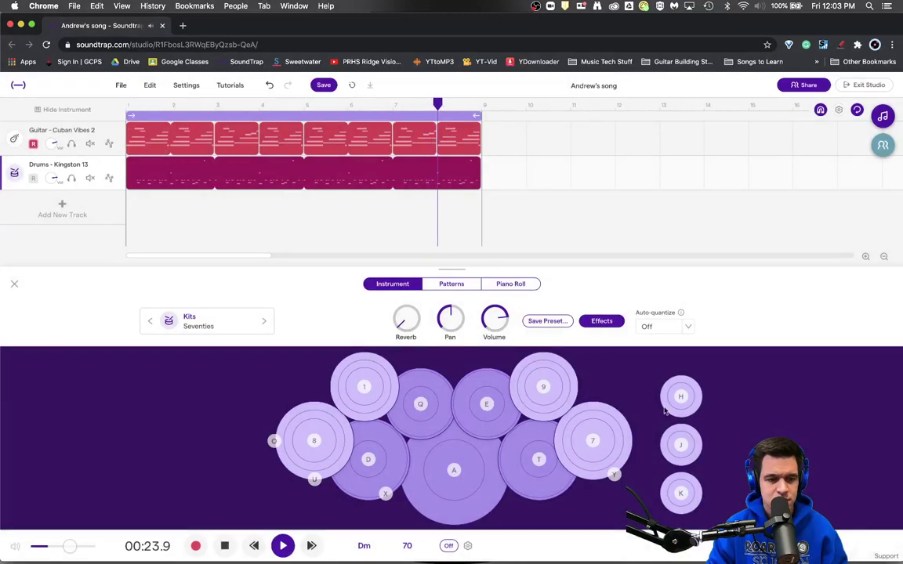
left_click(601, 321)
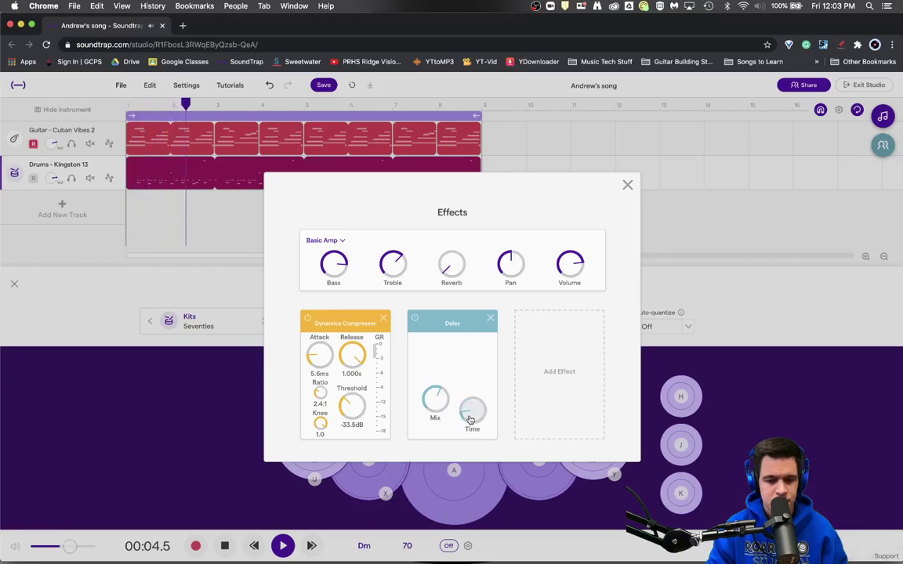
- Adjust the drum Delay's Mix and Time during playback, leaving both fairly low
left_click_drag(433, 398, 421, 424)
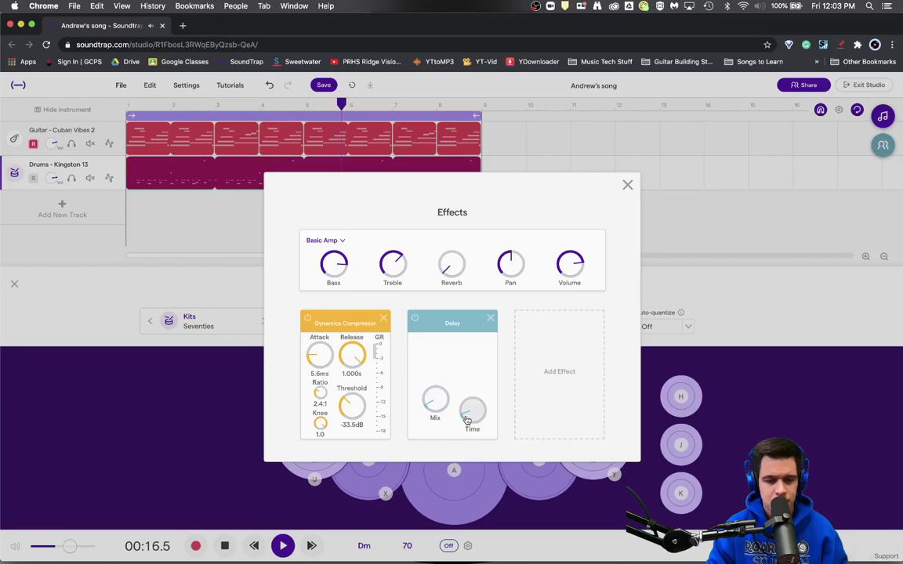
left_click_drag(466, 421, 450, 349)
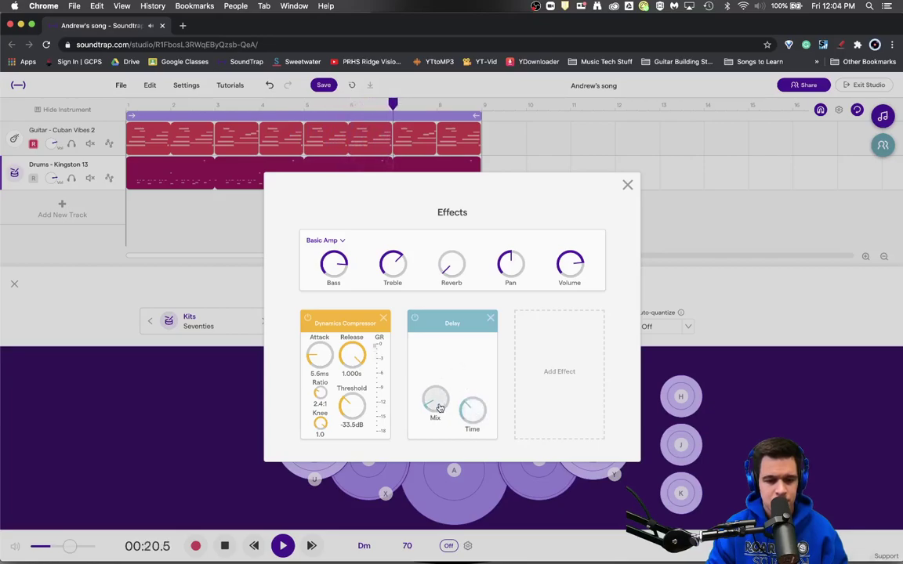
left_click_drag(439, 408, 427, 383)
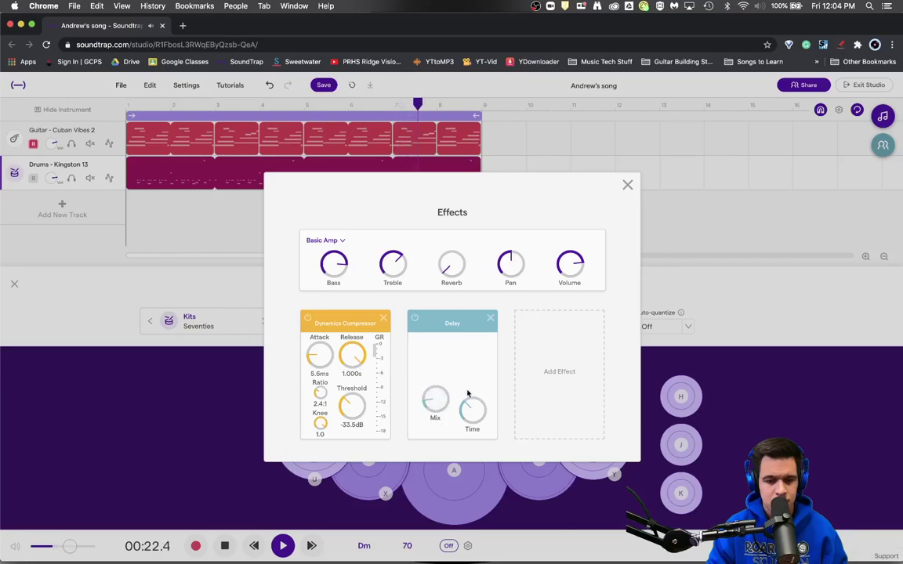
left_click_drag(427, 380, 428, 376)
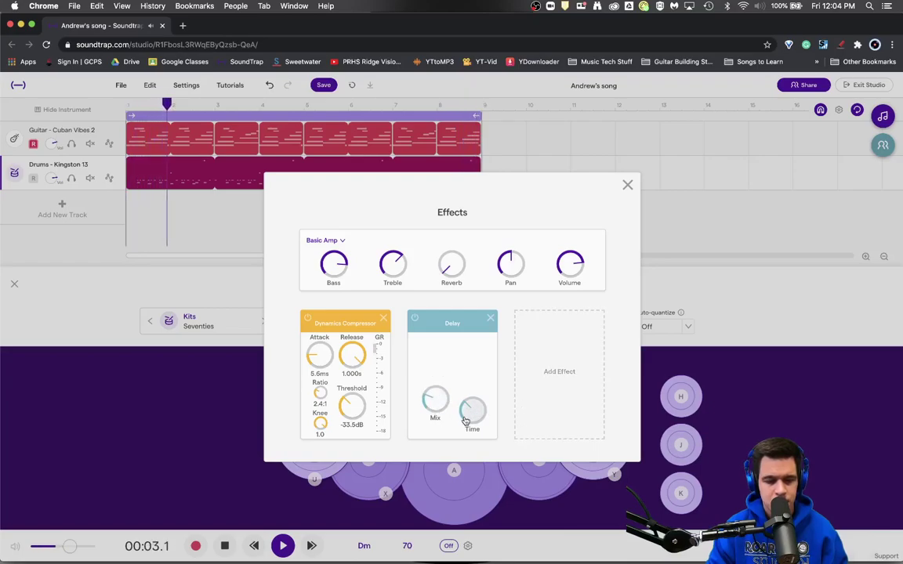
- Mute the guitar track to hear the drums alone, then unmute it
left_click(93, 145)
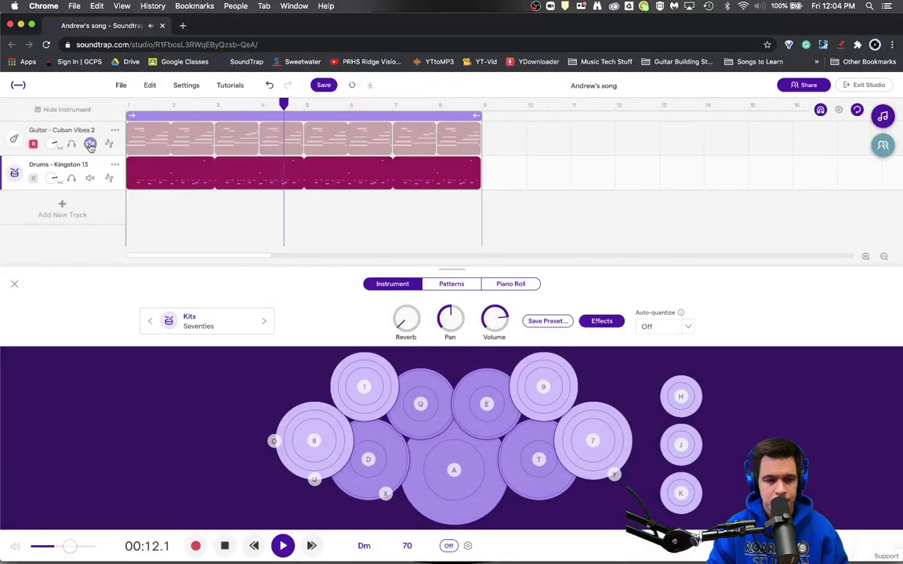
left_click(90, 144)
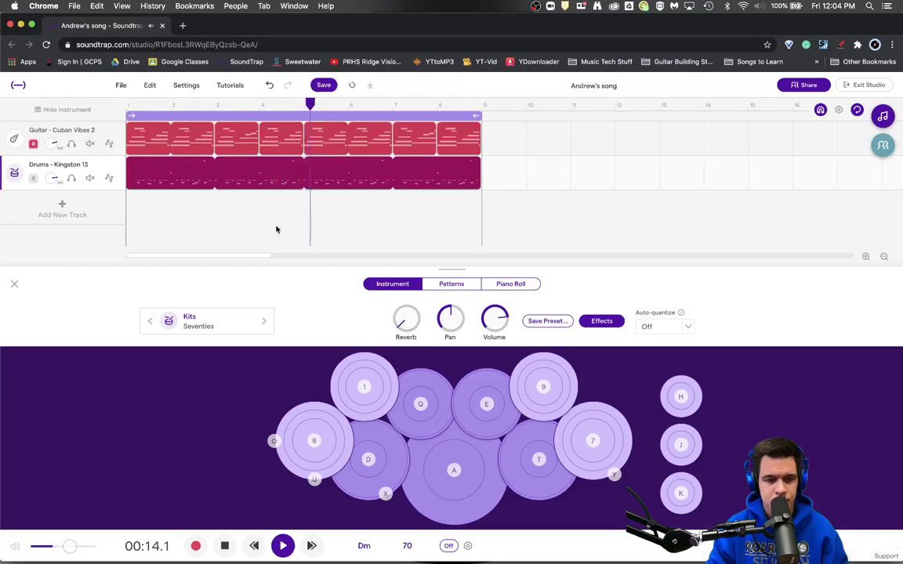